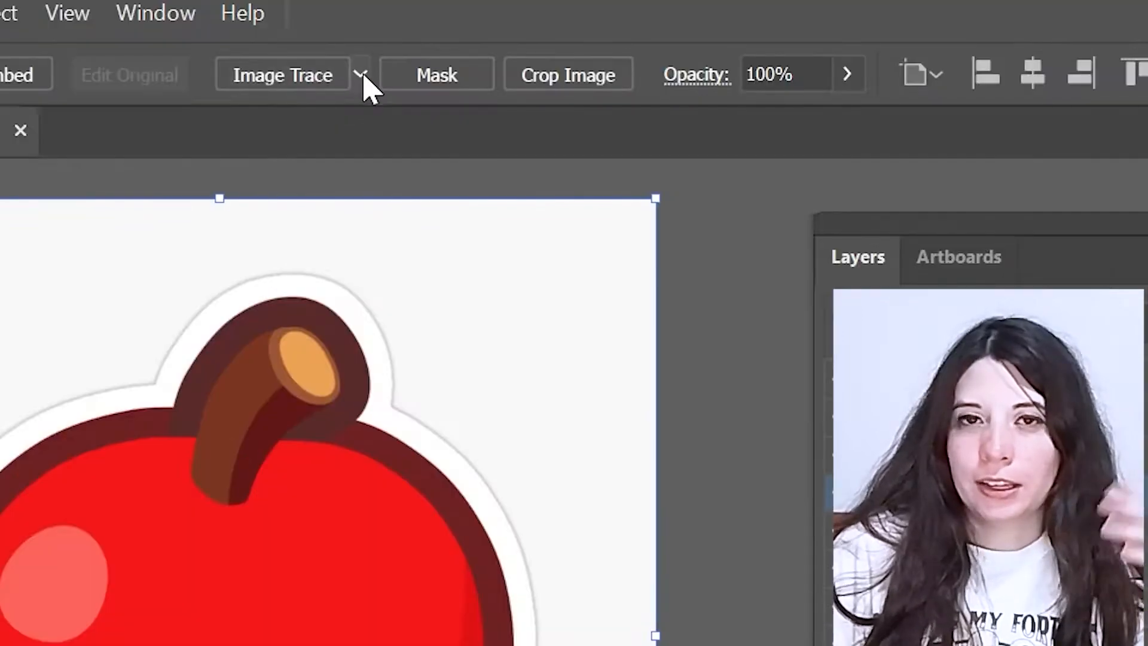
Step: Trace the apple image into vector artwork and align it with the rings of the dream address stamp
click(476, 84)
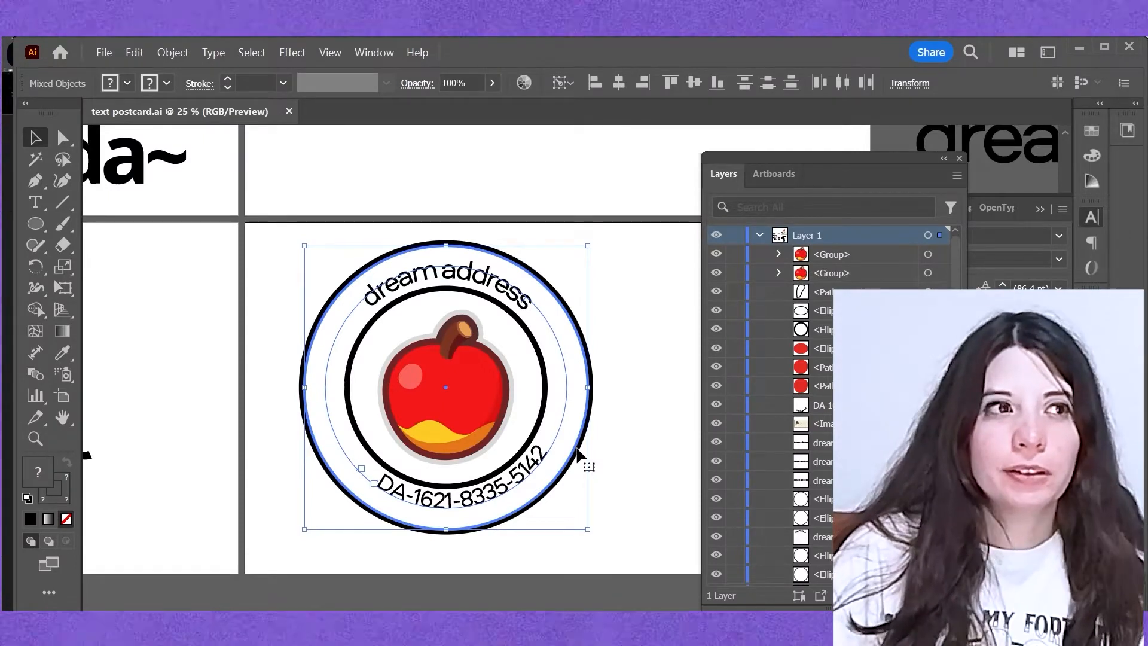
key(a)
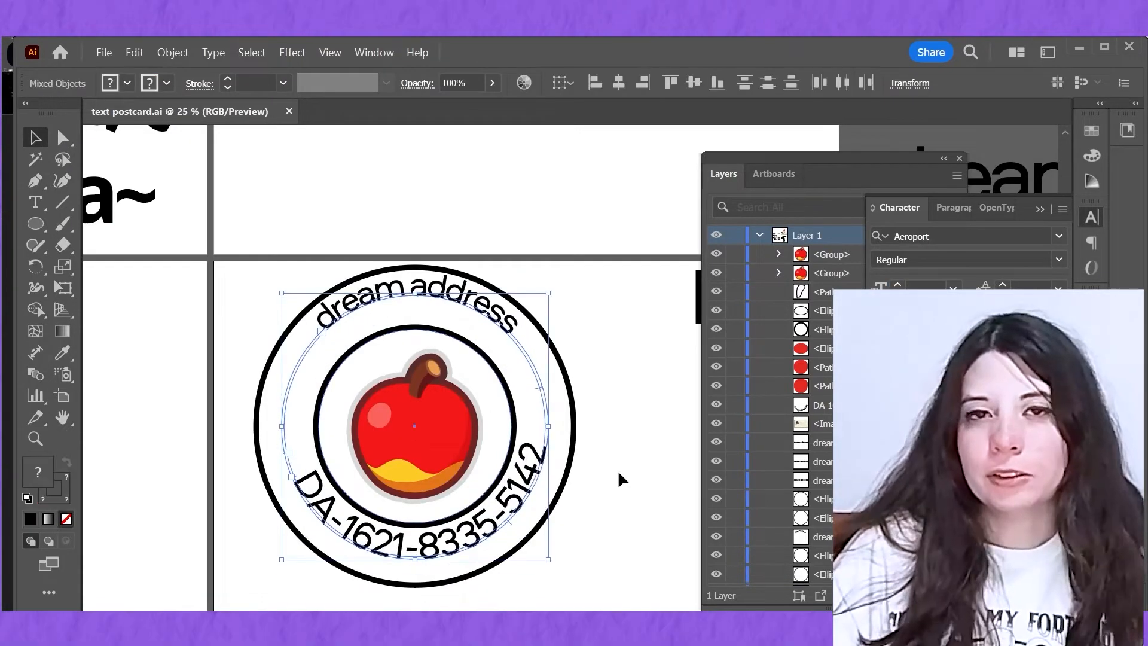
click(473, 354)
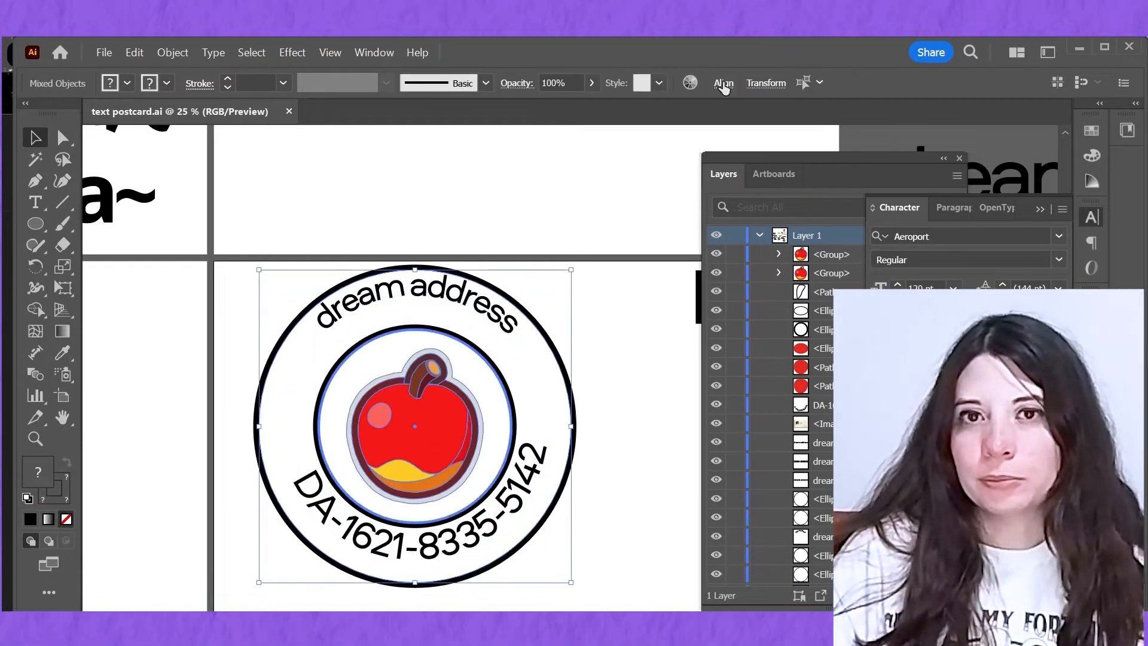
click(664, 364)
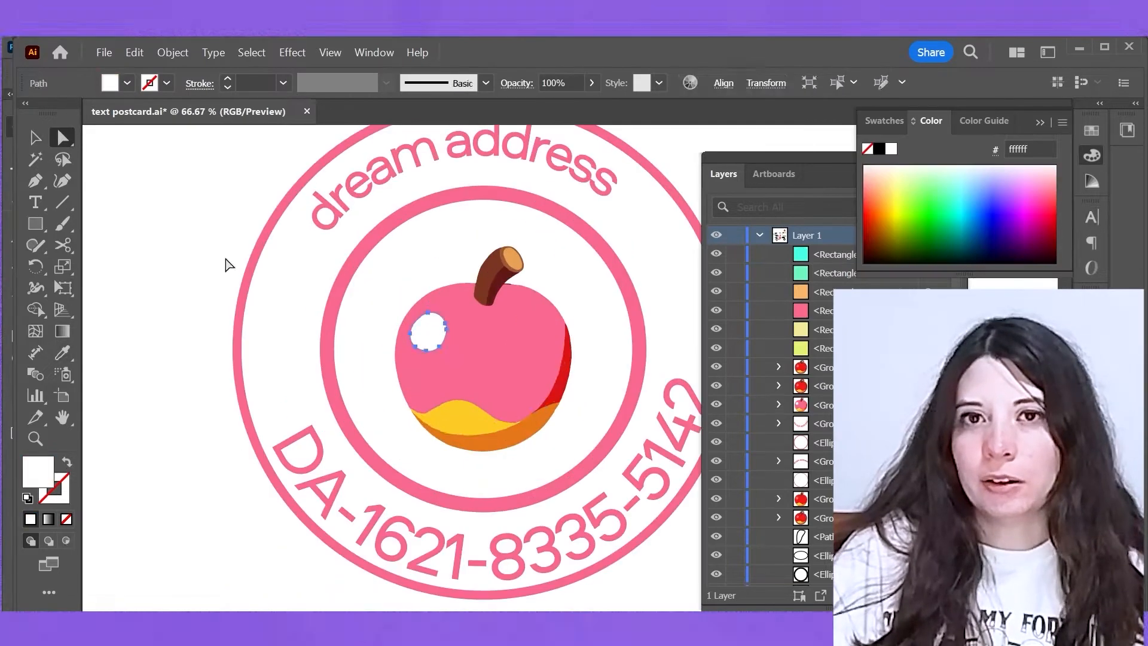
Step: Recolour the apple's stem, stem end and lower band in the stamp's pink and white, and clean up the band's edges
click(469, 413)
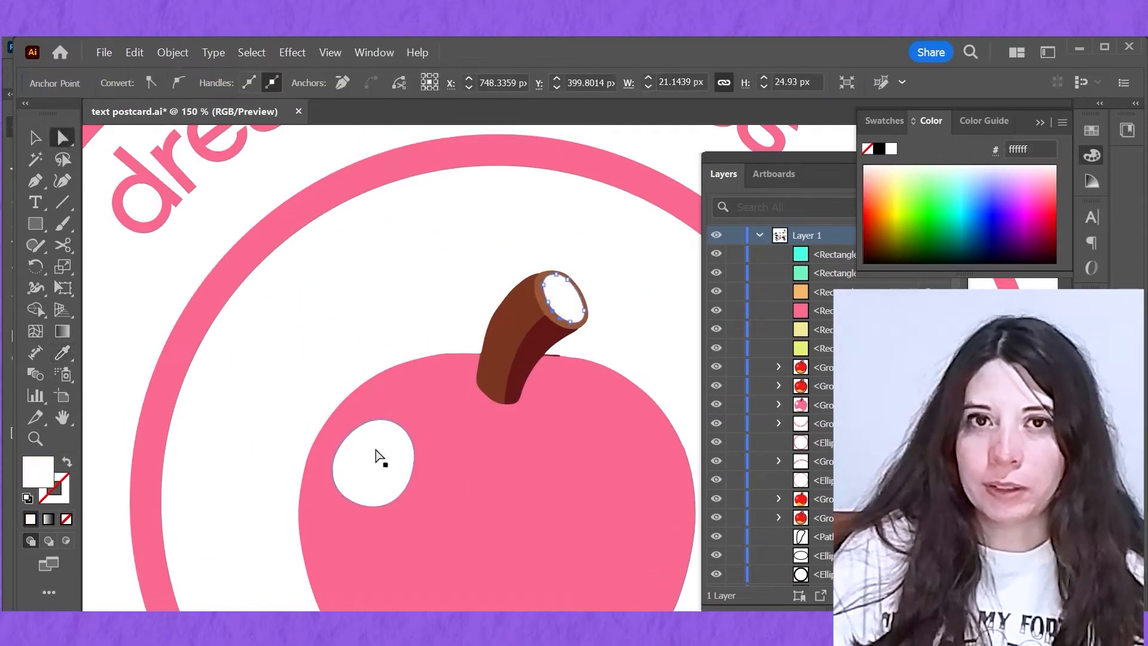
click(508, 399)
key(i)
click(513, 483)
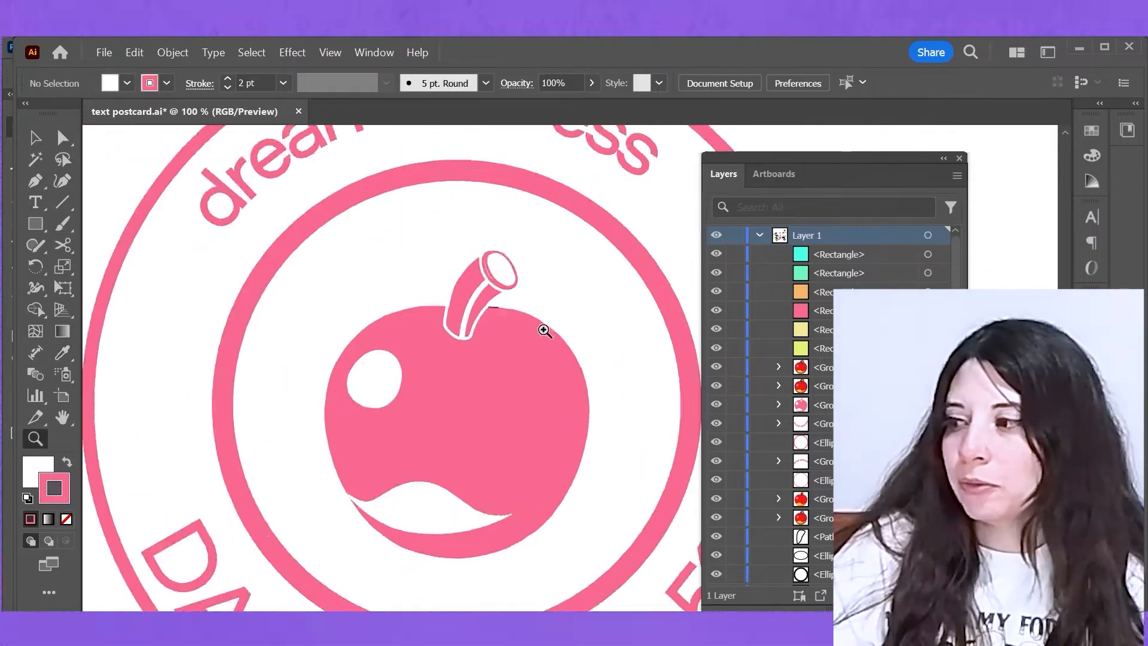
click(543, 330)
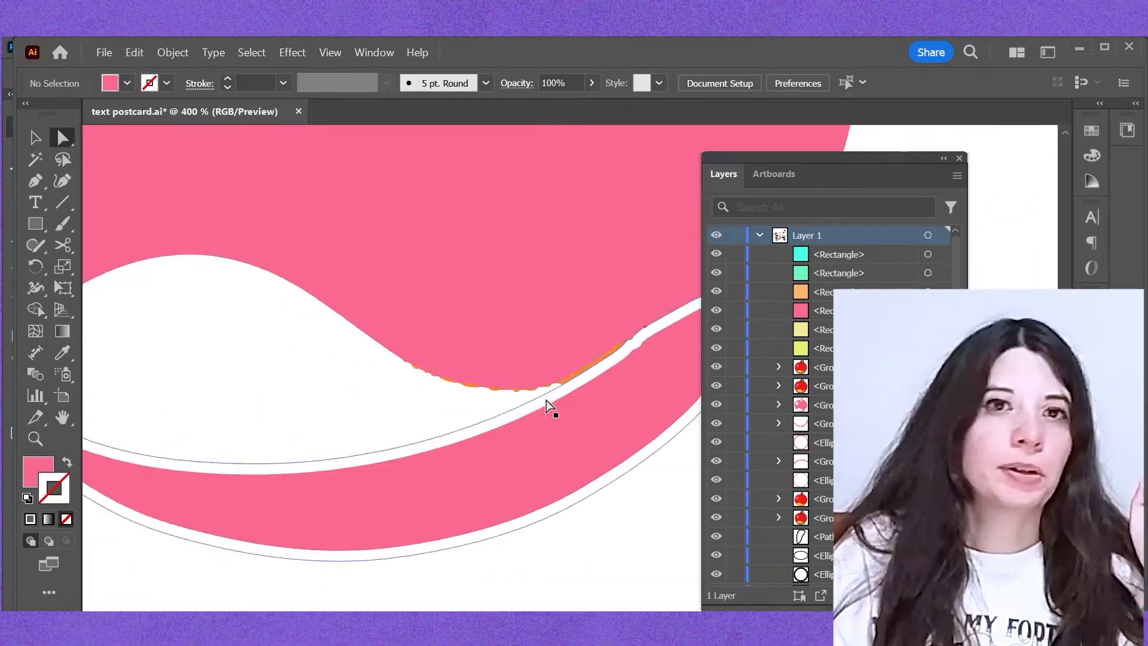
click(300, 363)
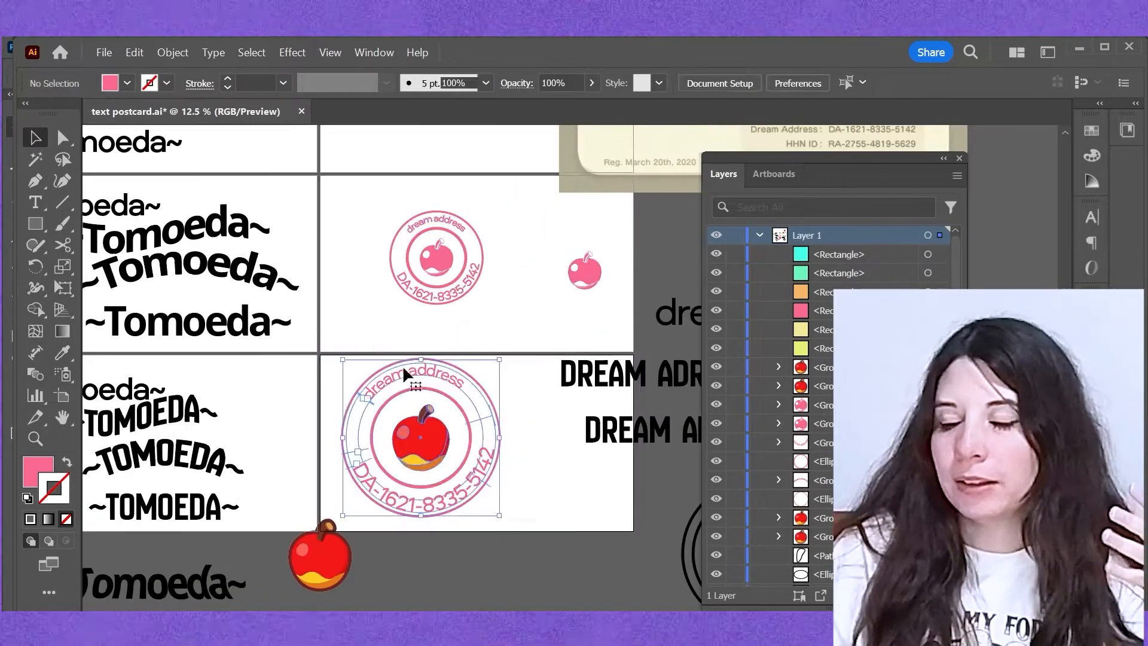
Step: Move the recoloured pink apple into the centre of the dream address stamp in place of the red one
drag(550, 487, 442, 433)
key(z)
click(527, 405)
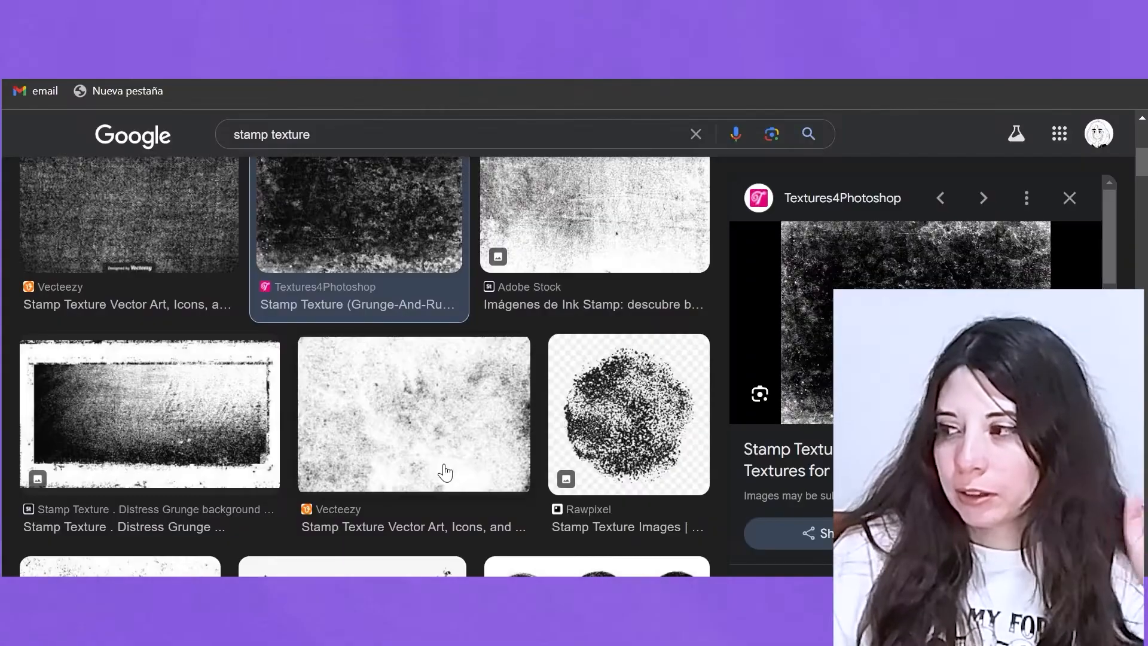
Step: Browse the stamp texture image results in the web browser for a suitable grunge texture
scroll(445, 472, down, 2)
scroll(445, 472, down, 2)
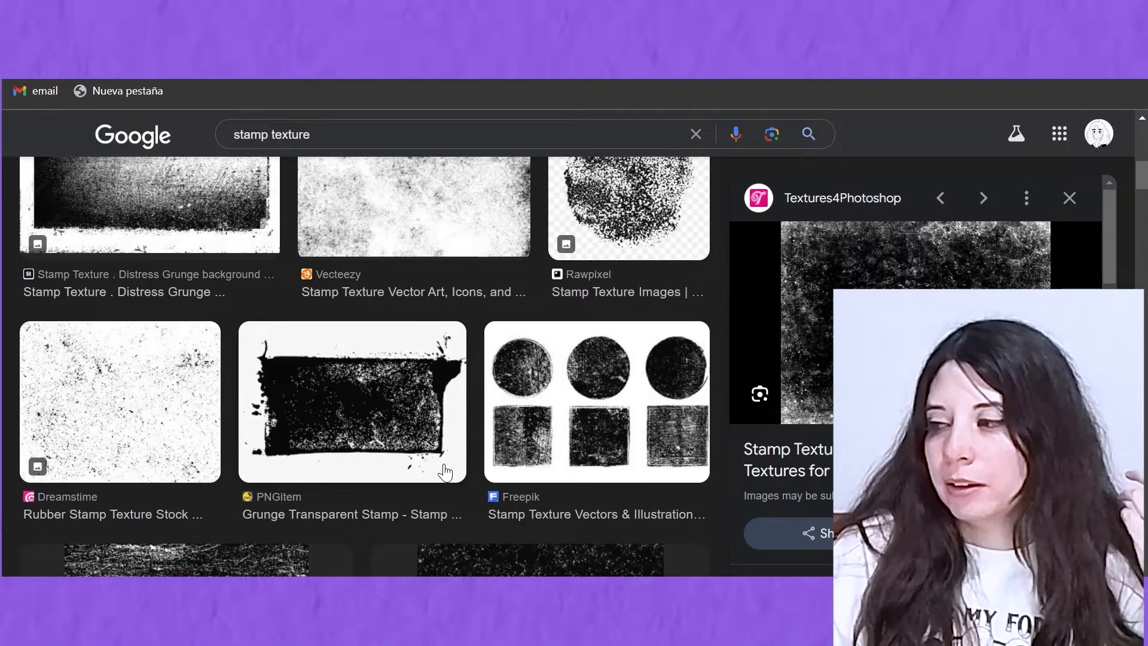
scroll(445, 472, up, 1)
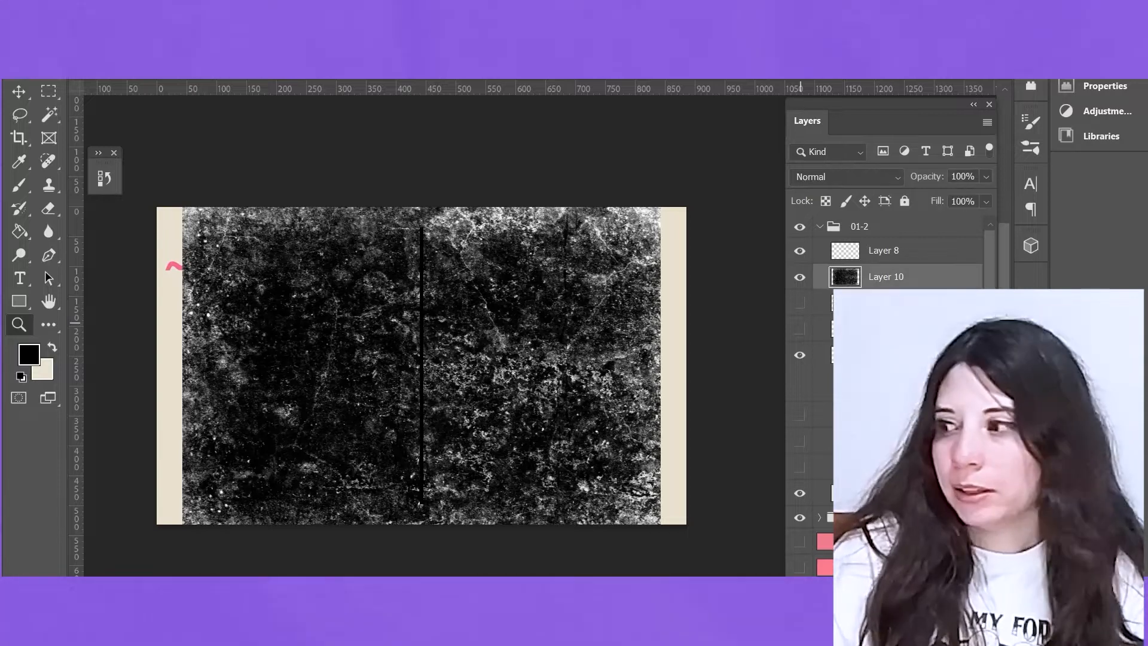
Step: In Photoshop, reposition the grunge texture together with the pink dream address stamp on the postcard
click(891, 303)
key(v)
drag(461, 395, 416, 397)
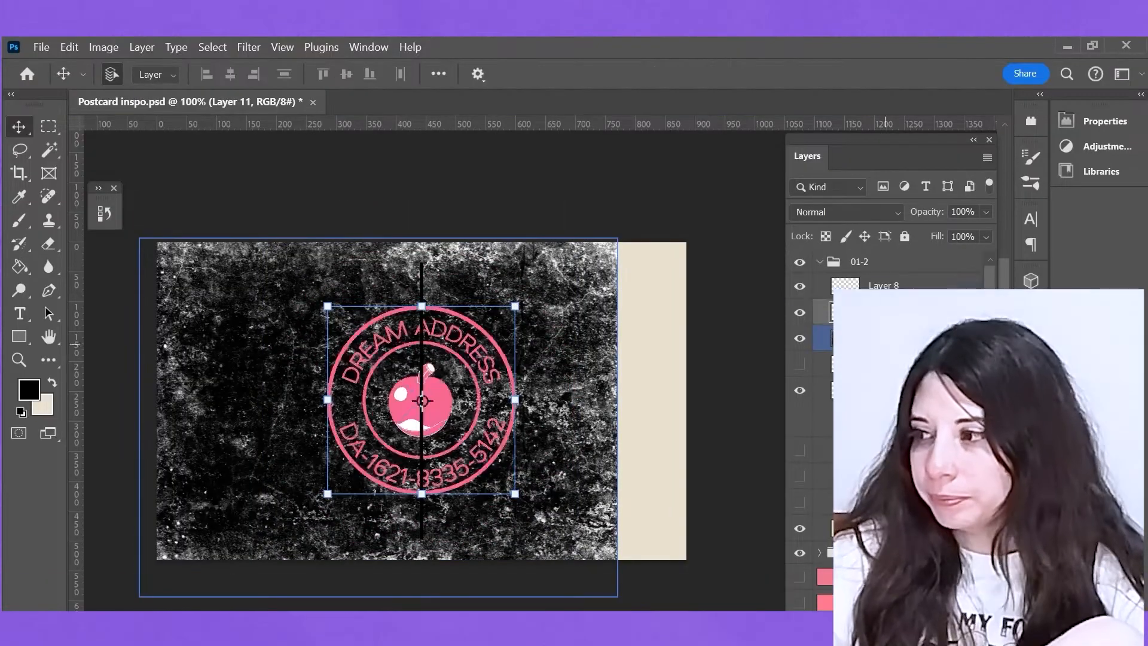
Step: Set the grunge texture layer to Soft Light and clip it to the pink stamp layer
click(886, 277)
click(846, 177)
click(810, 394)
right_click(922, 277)
click(981, 305)
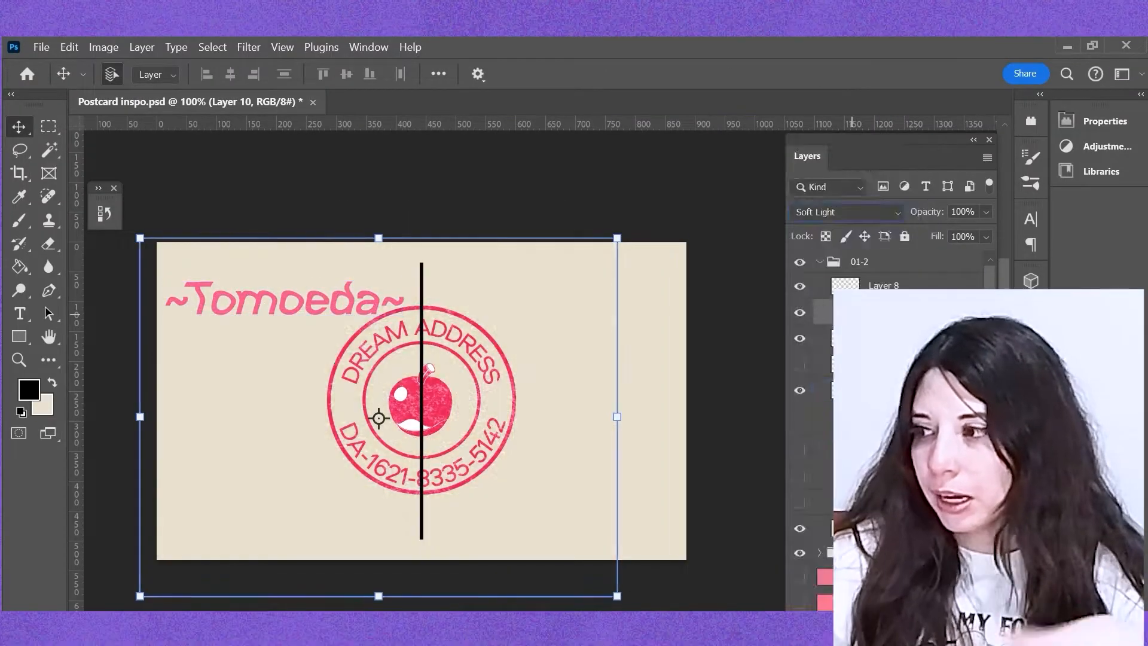
Step: Change the clipped texture's blend mode and move a merged copy of the stamp to the postcard's lower left area
click(845, 177)
click(819, 315)
click(845, 212)
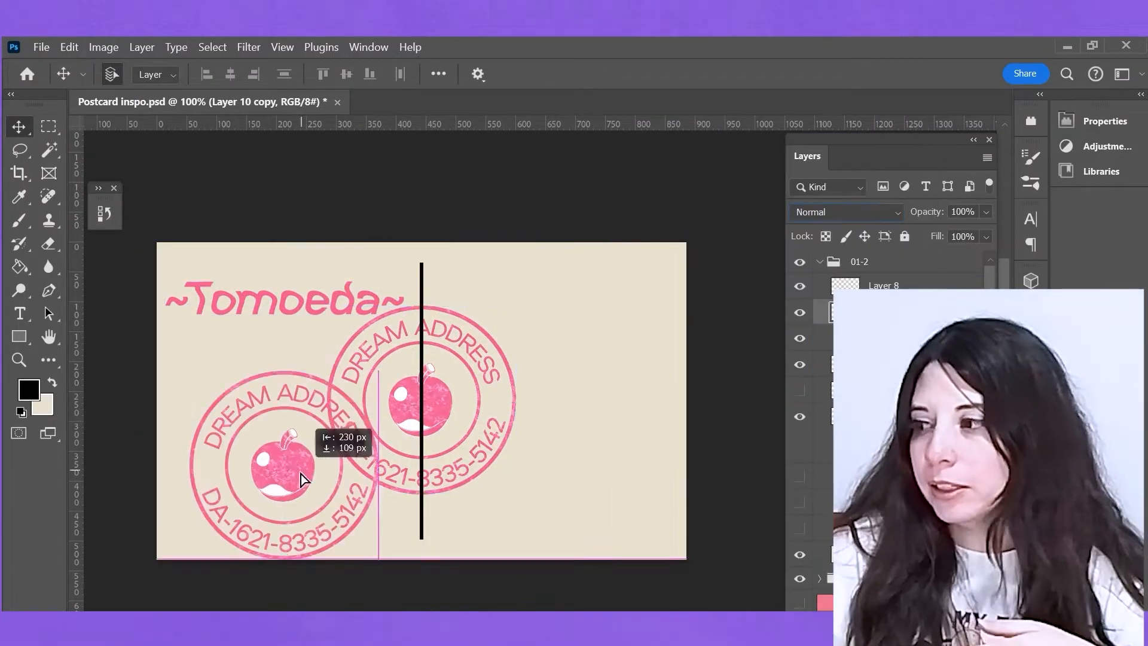
mouse_move(299, 472)
mouse_down()
mouse_move(308, 347)
mouse_move(240, 478)
mouse_up()
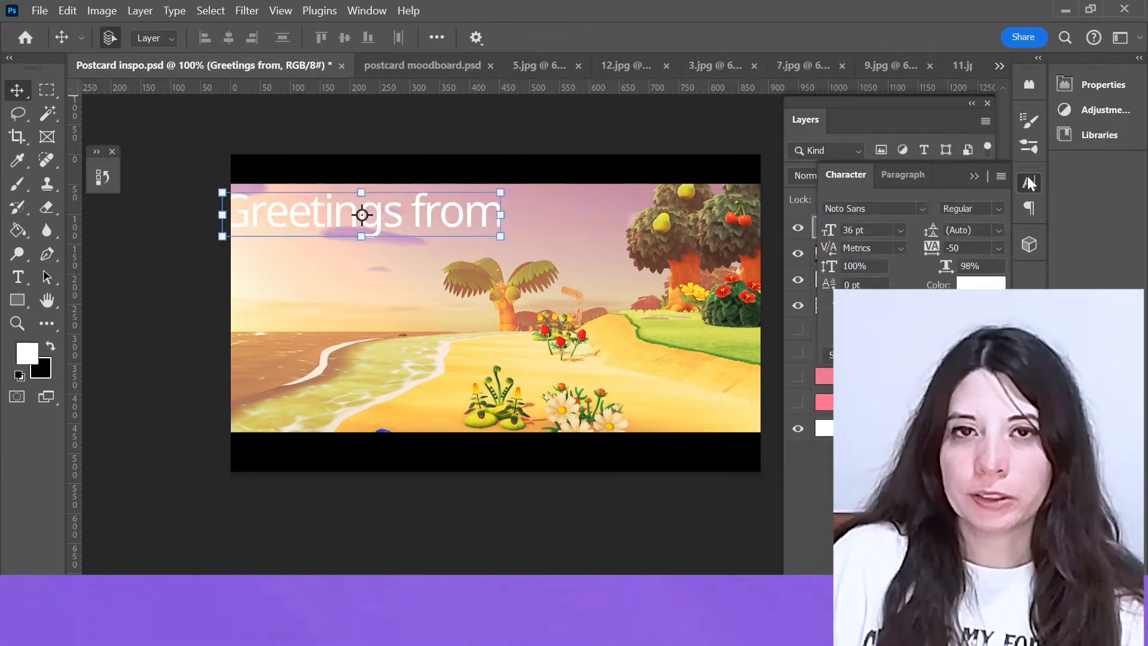
Step: Isolate the beach scene from its black bars and choose another font for the postcard's lettering
drag(231, 184, 596, 367)
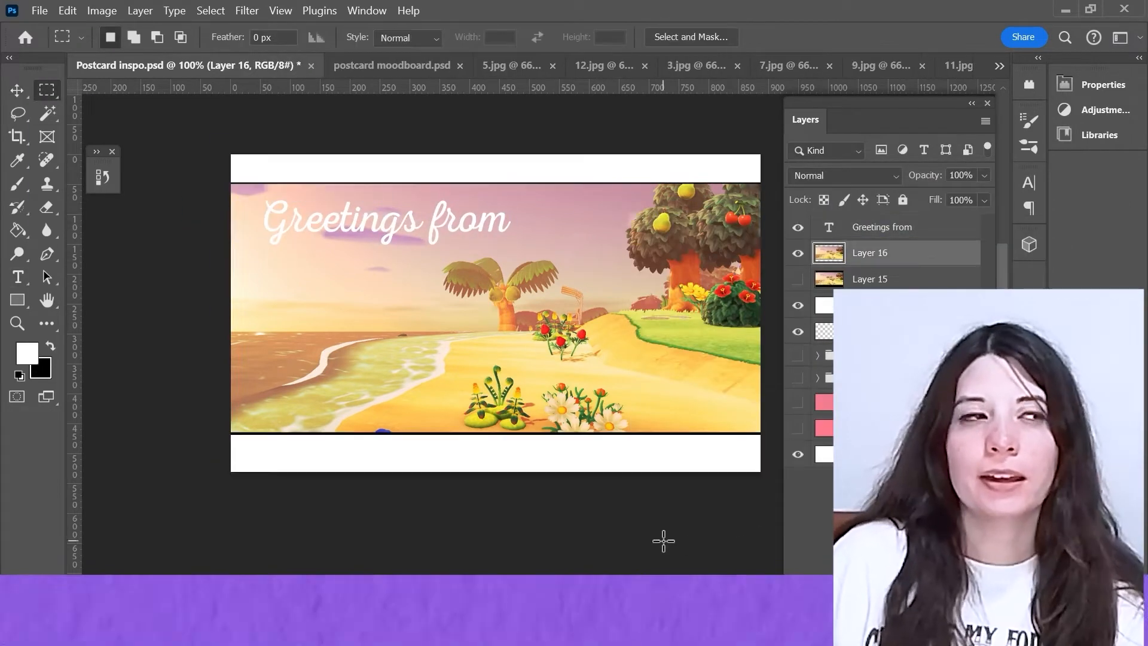
click(918, 209)
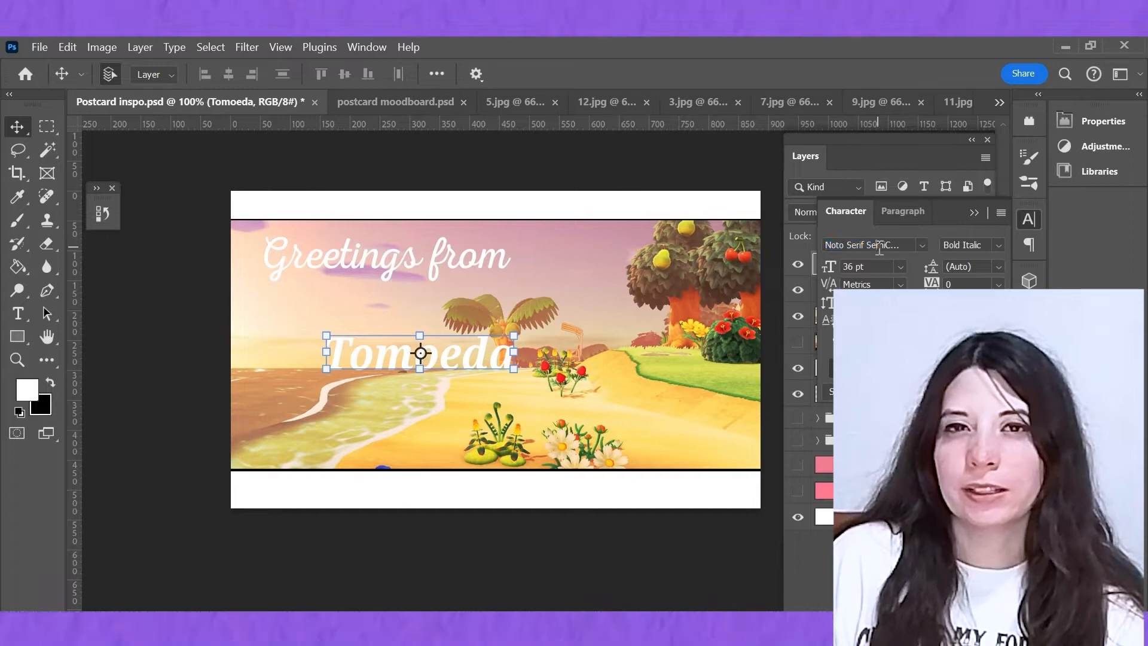
click(921, 208)
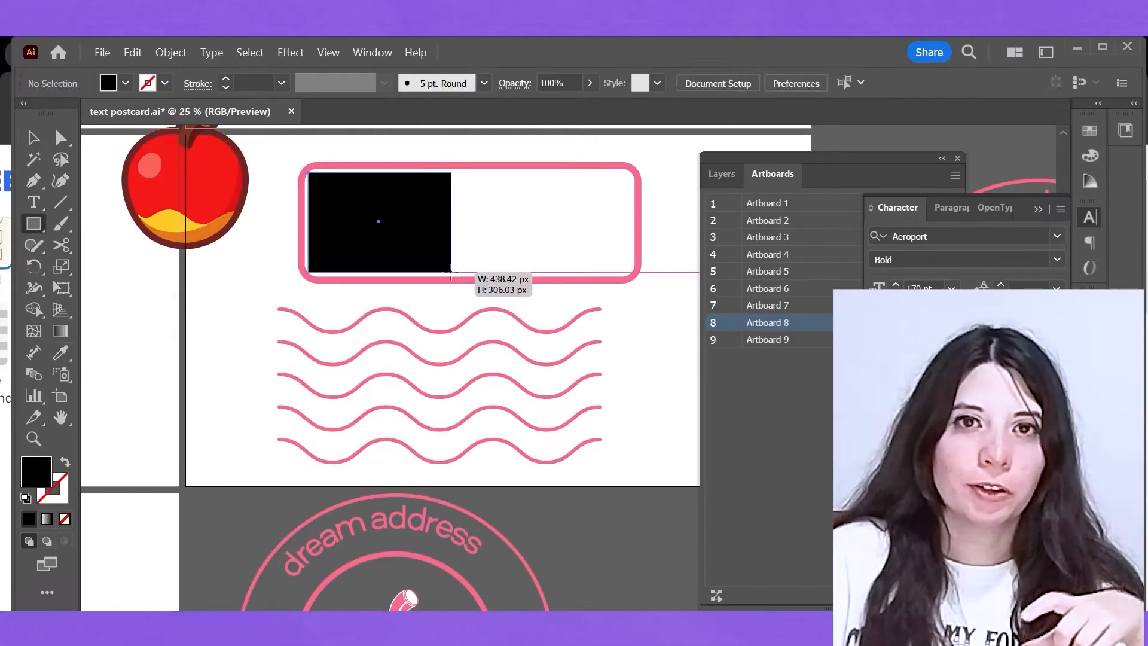
Step: In Illustrator, swap the mail label panel's fill and stroke, and rework the font and closing tilde of its TOMOEDA title
click(65, 465)
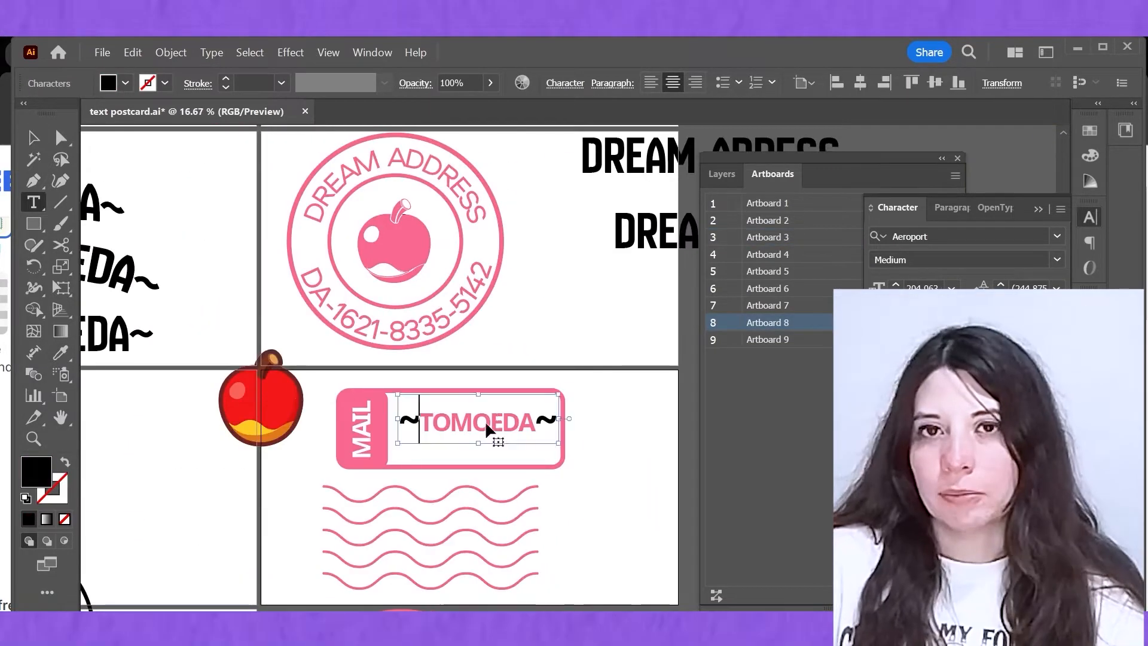
click(908, 235)
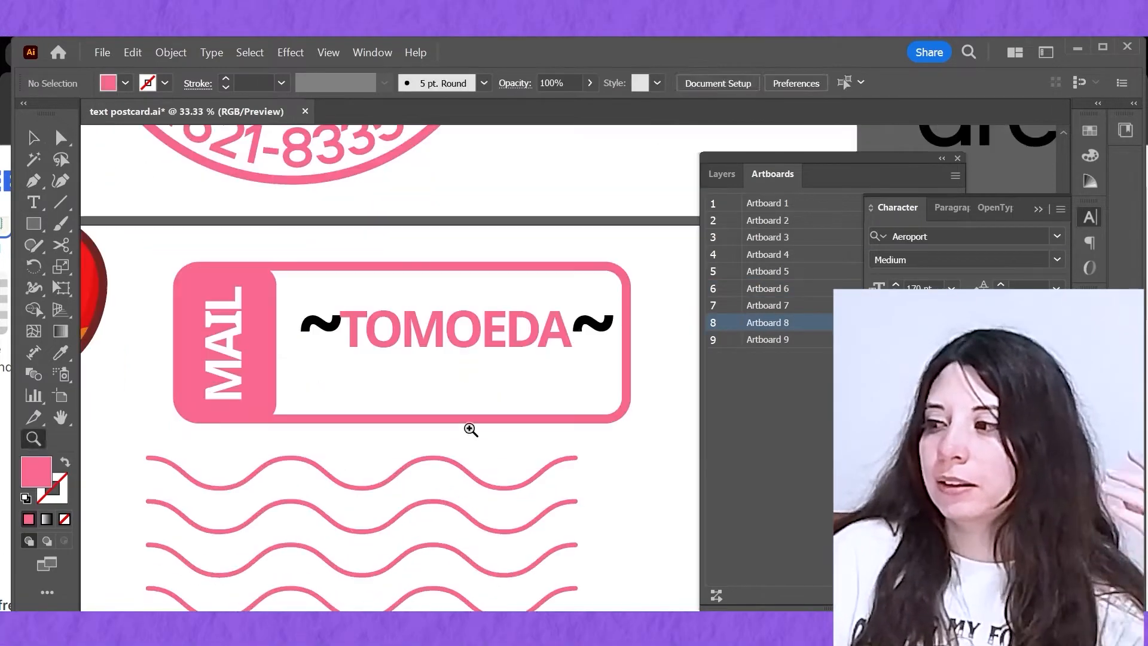
drag(571, 323, 627, 337)
key(ctrl+c)
key(BackSpace)
key(ctrl+v)
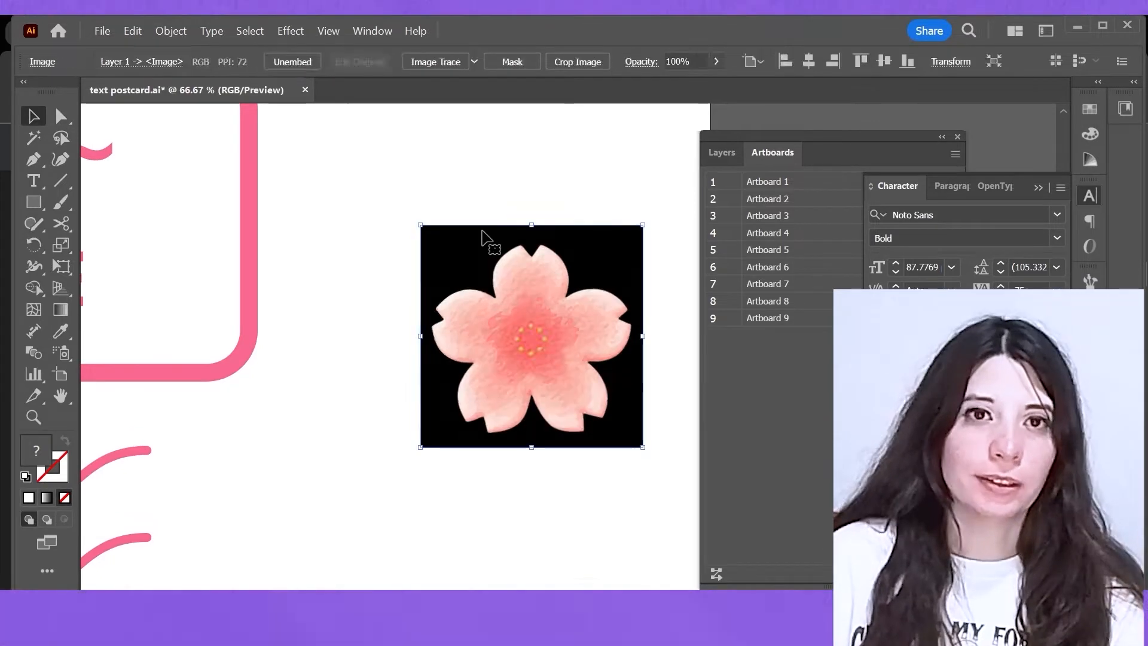
Step: Open the context commands for the cherry blossom image placed beside the mail label
right_click(605, 243)
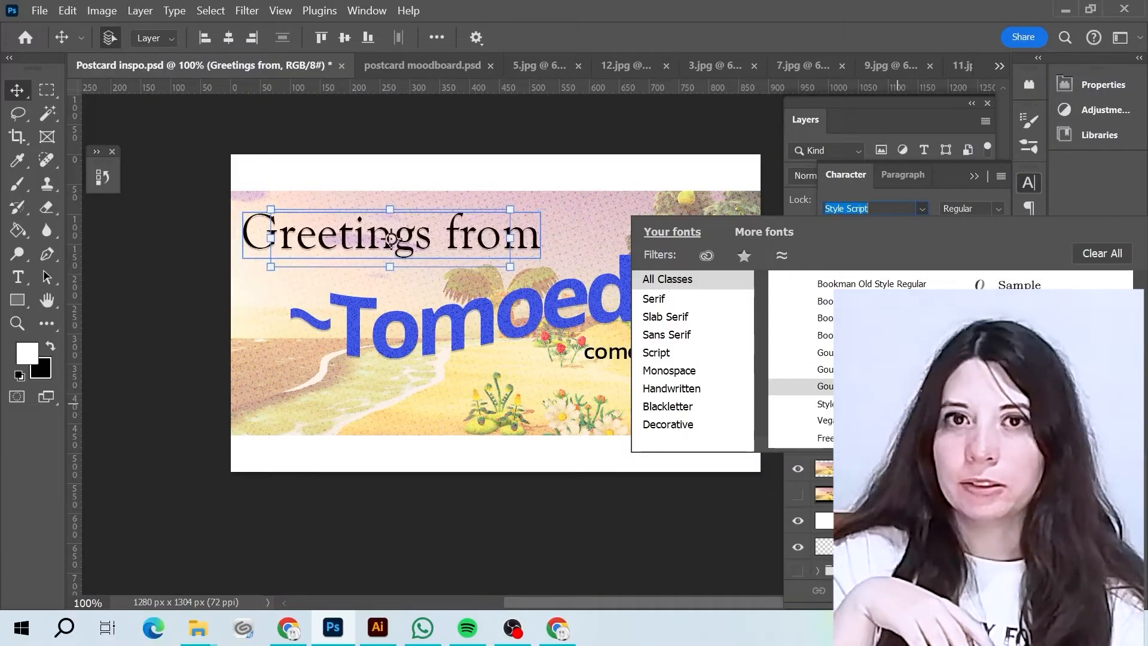
Step: In Photoshop, keep the Greetings from lettering in the Style Script font and finish editing it
key(Return)
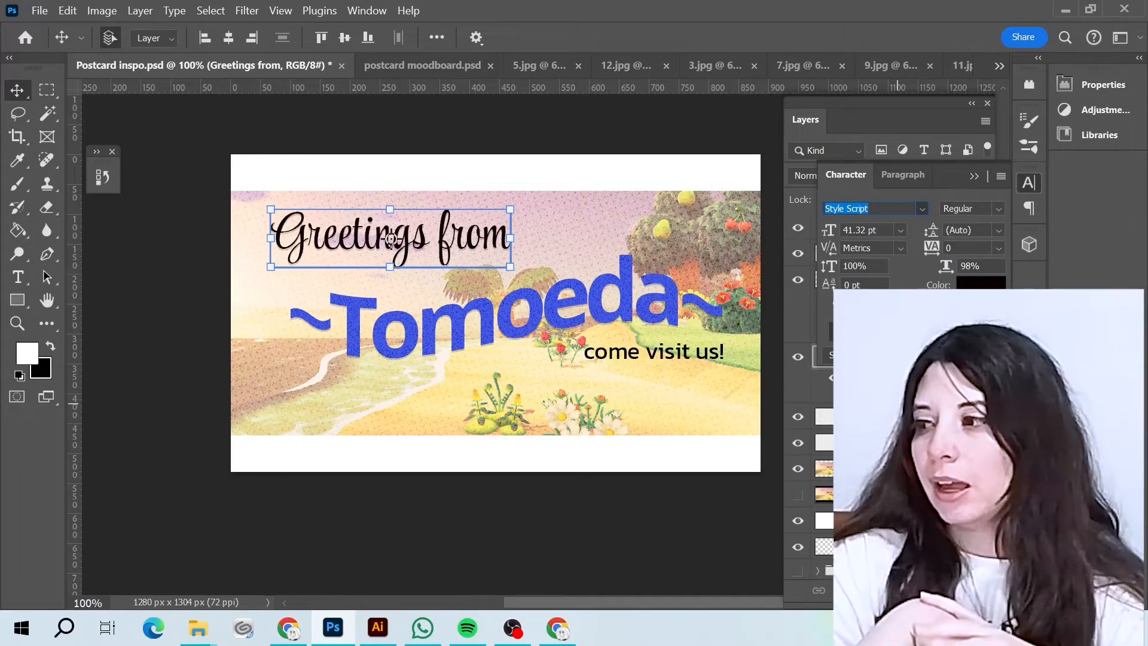
click(602, 540)
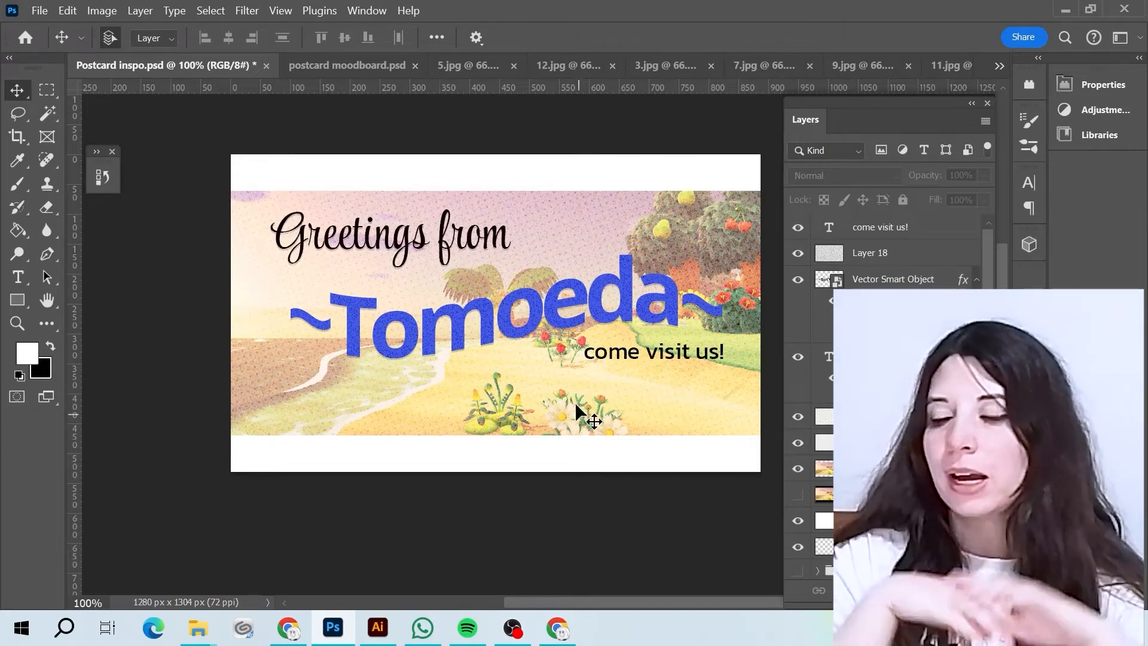
click(540, 324)
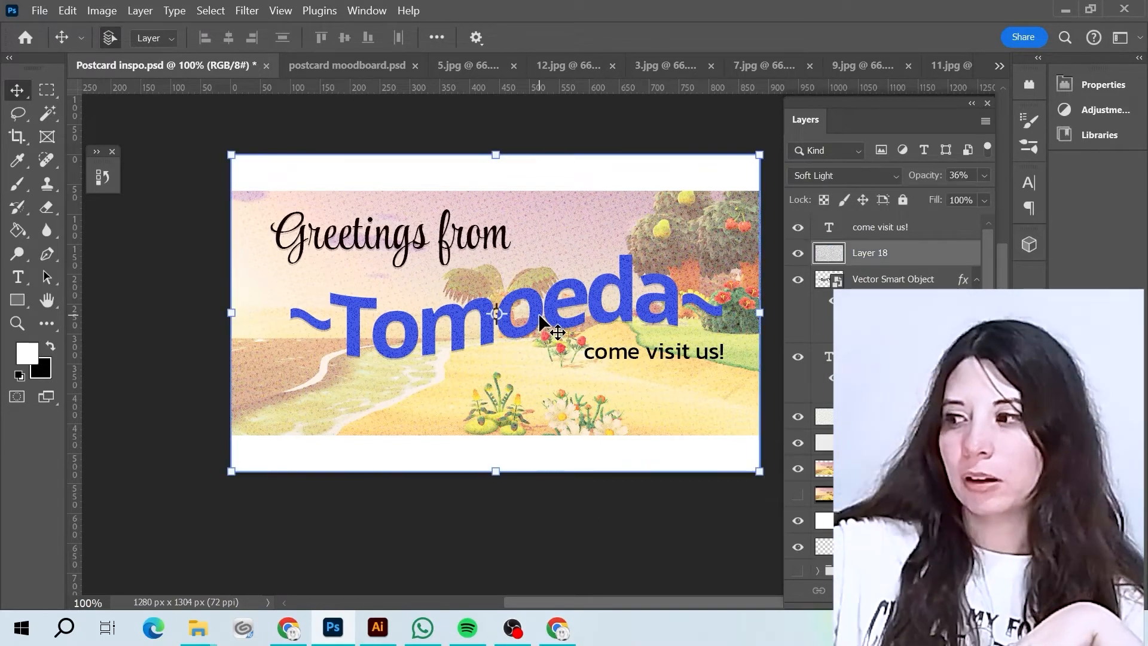
click(632, 363)
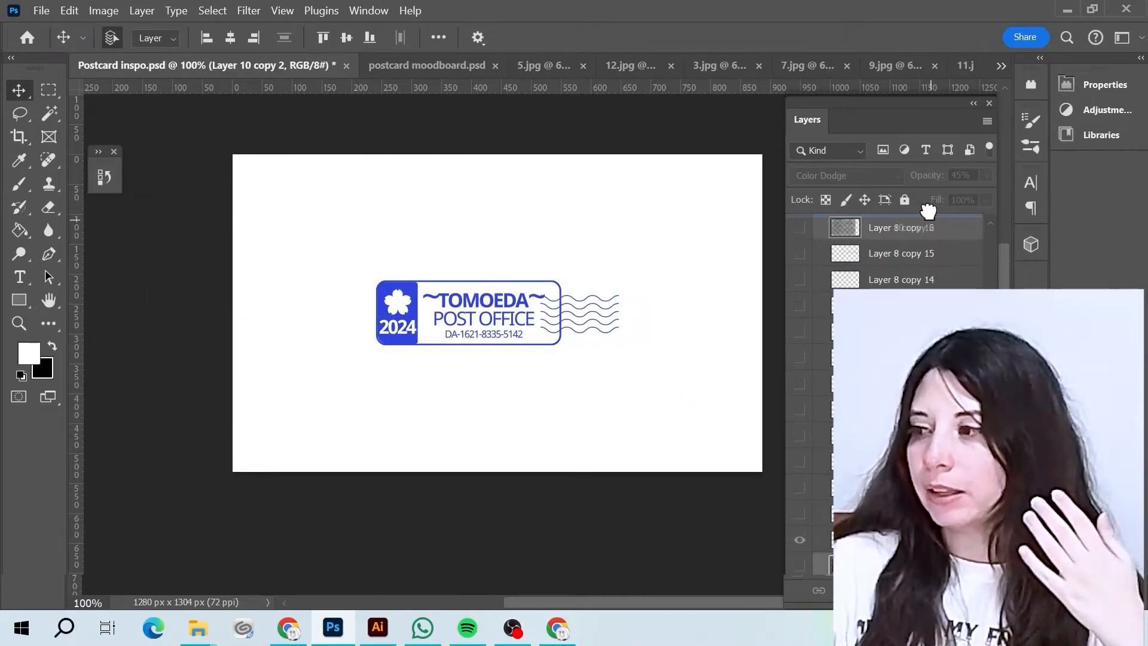
Step: Undo the texture layer's last move, clip it to the blue post office stamp, change its blend mode and save
key(ctrl+z)
alt+click(859, 263)
click(846, 176)
click(846, 296)
key(ctrl+s)
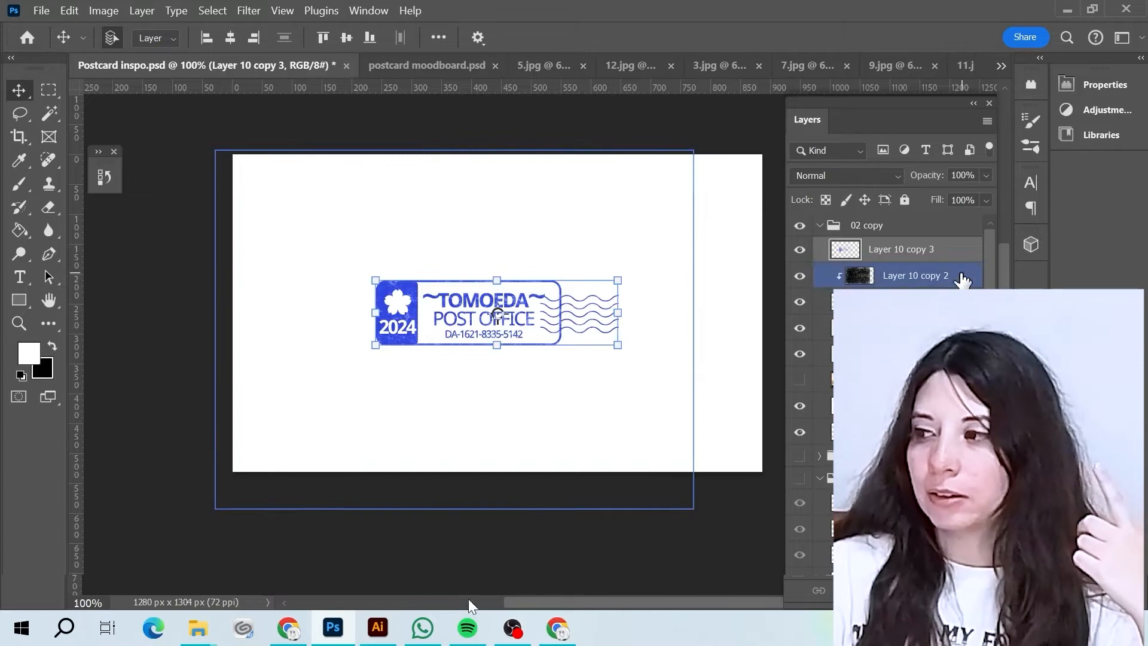
Step: Move the textured post office stamp up and draw a black-outlined 145 × 175 px rectangle in the postcard's upper left corner
drag(454, 330, 397, 228)
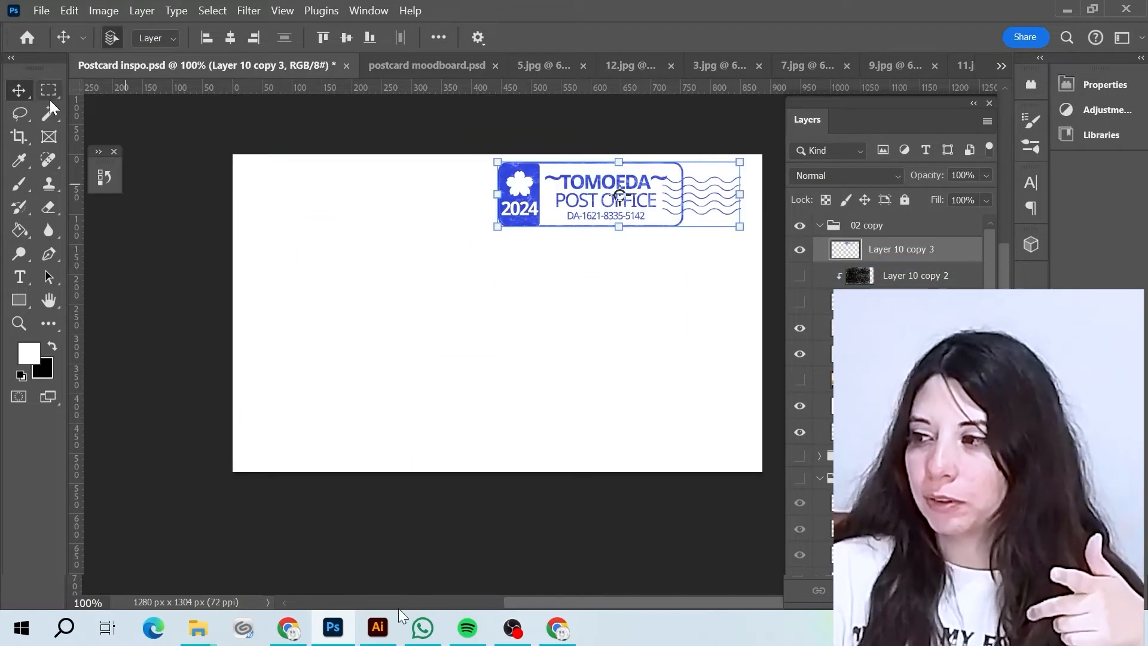
drag(259, 174, 346, 279)
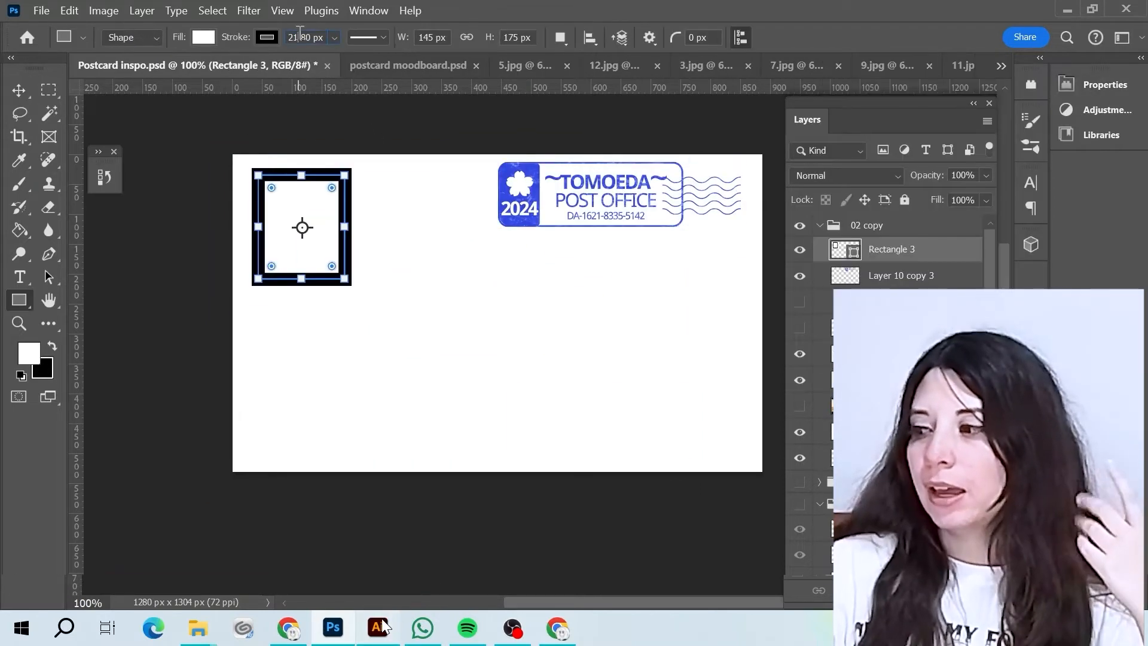
key(v)
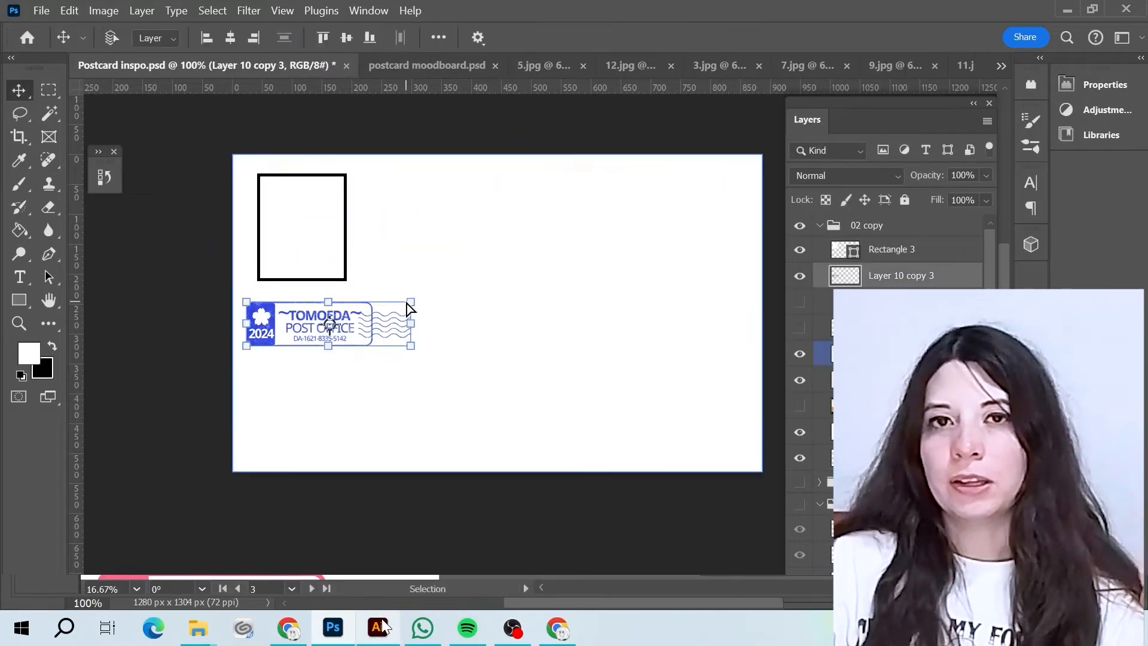
Step: Add the text "Come visit us" in 36 pt Style Script to the right of the empty rectangle
key(t)
click(456, 230)
text(come visit us)
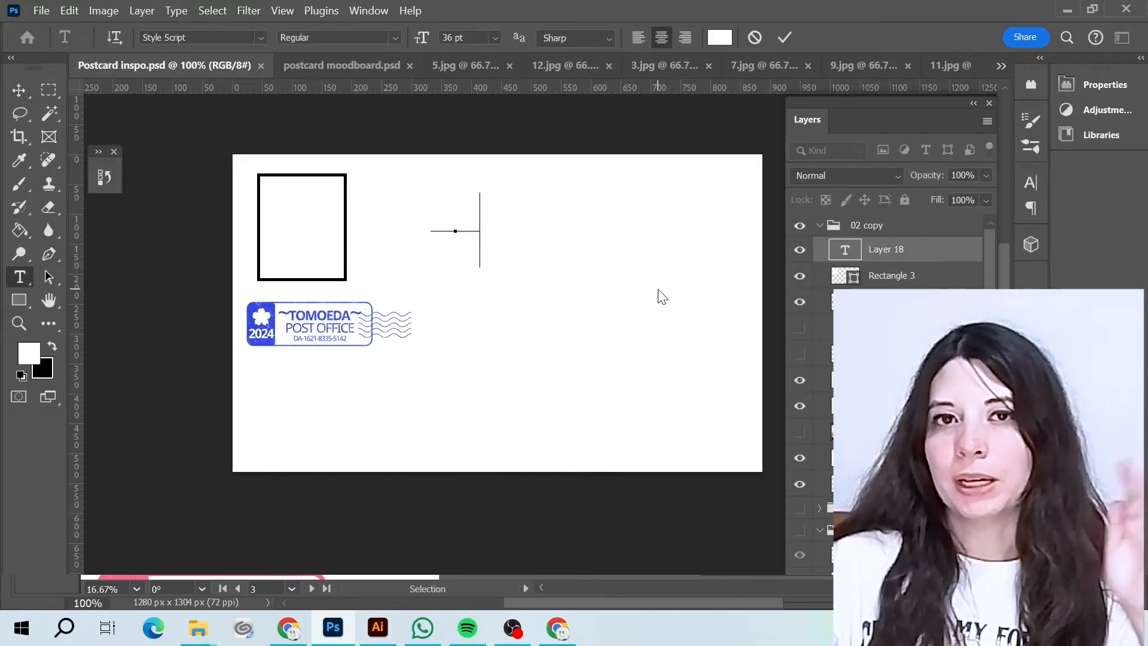
click(19, 90)
Step: Recolour the Come visit us text with the post office stamp's blue and move it to the postcard's upper right corner
click(1030, 182)
click(987, 284)
click(254, 324)
key(Return)
drag(389, 218, 590, 190)
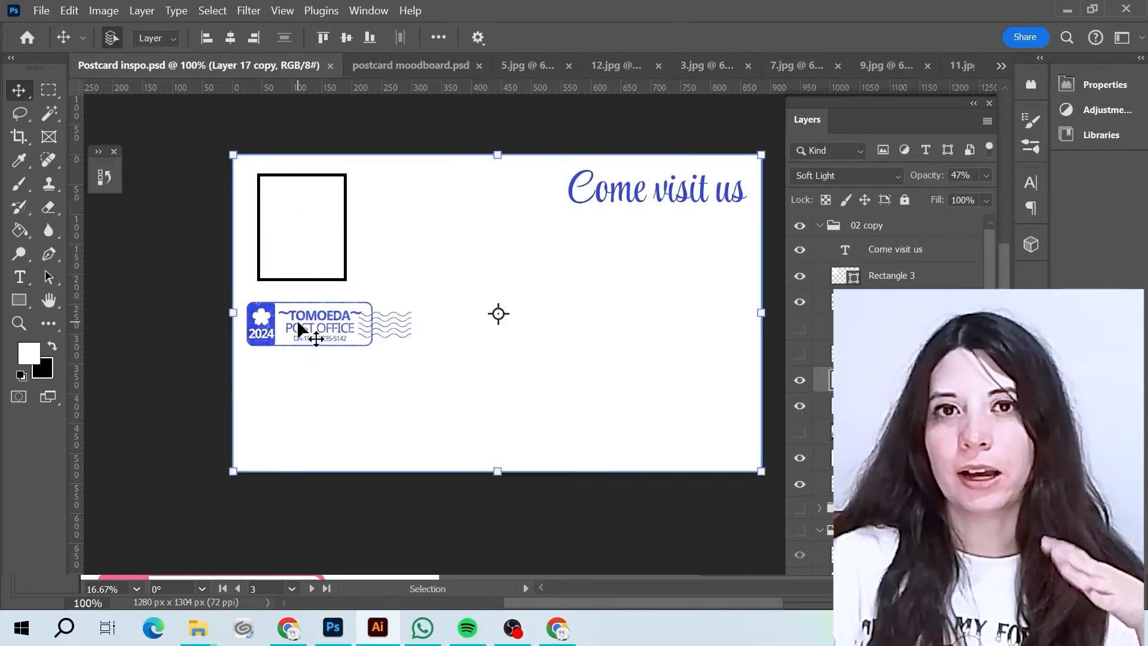
Step: Move the post office stamp down and draw a rounded 261 × 370 px rectangle with a 5 px outline over the garden picture
drag(313, 331, 339, 443)
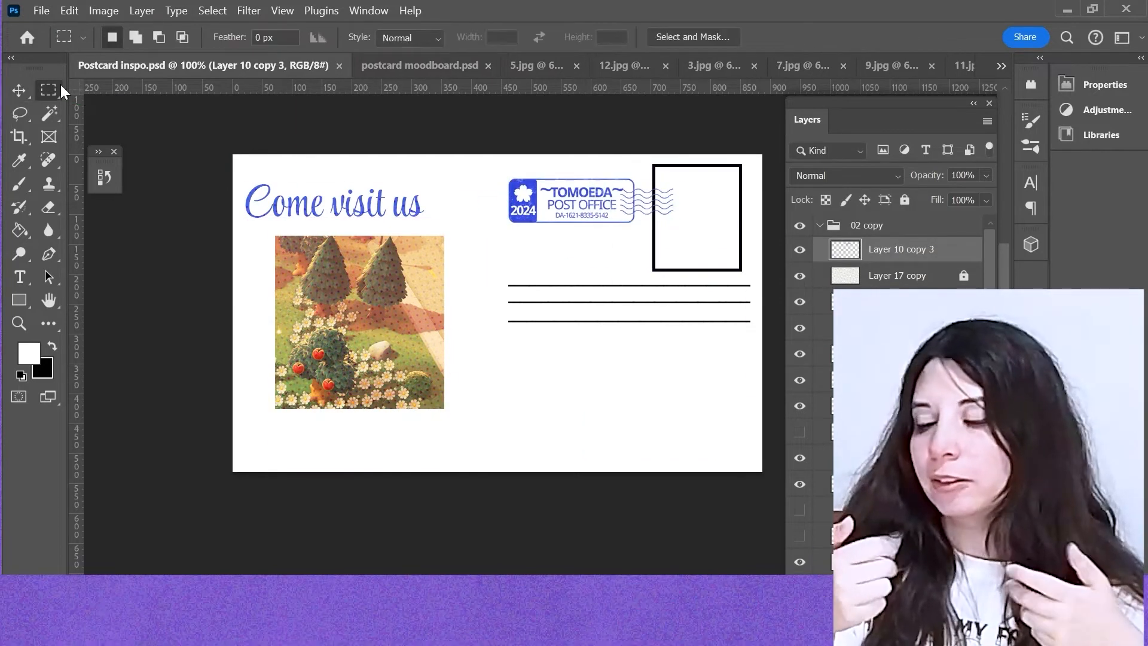
click(19, 300)
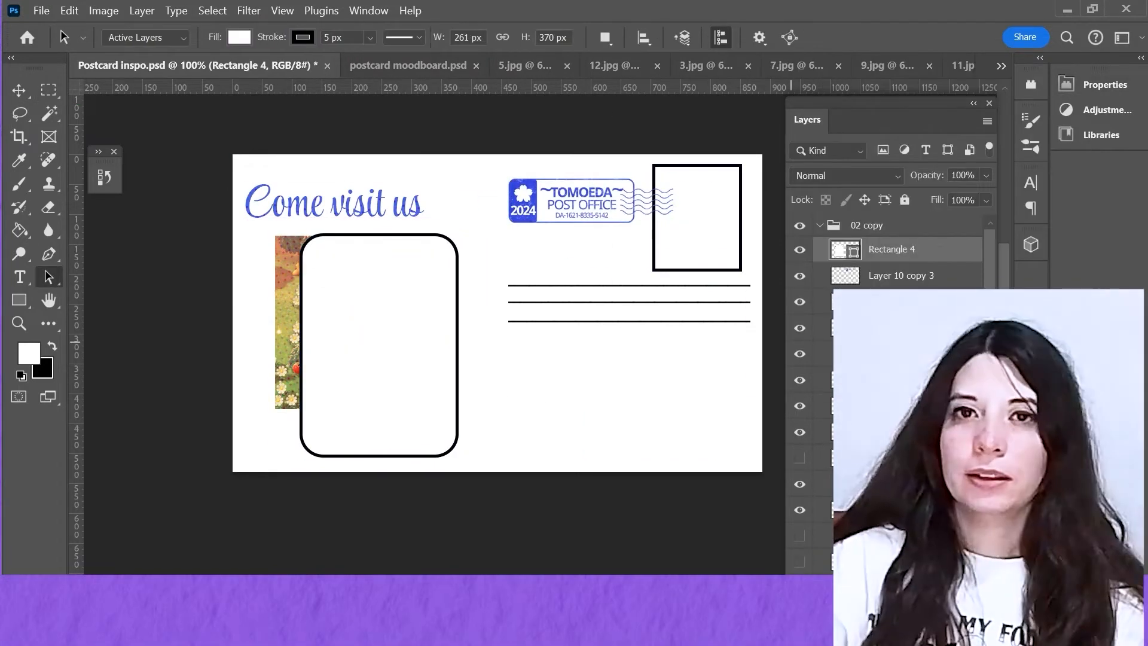